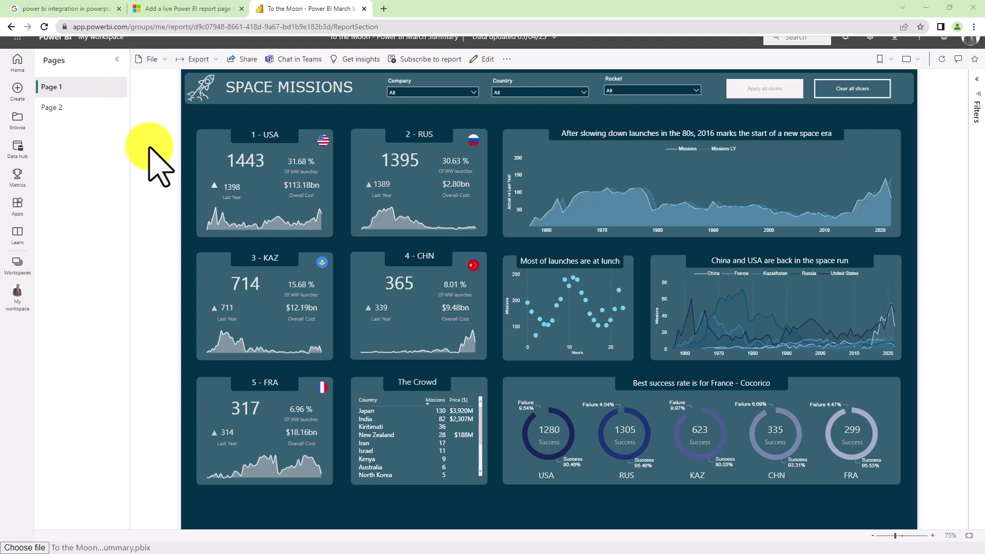
Copy the Space Missions report URL from the browser address bar
click(382, 29)
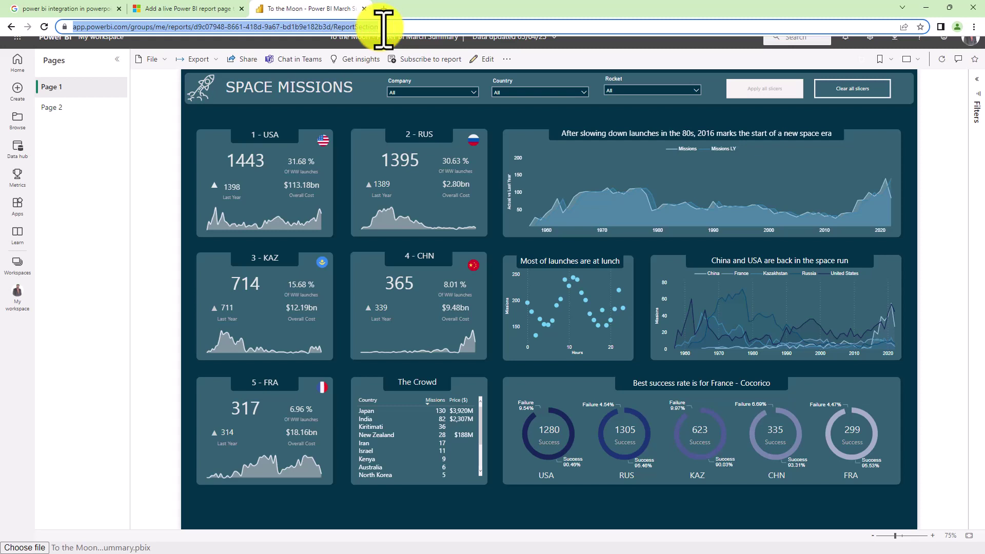
Embed the live Space Missions report on slide 1 via Insert > Power BI with the pasted URL
key(alt+Tab)
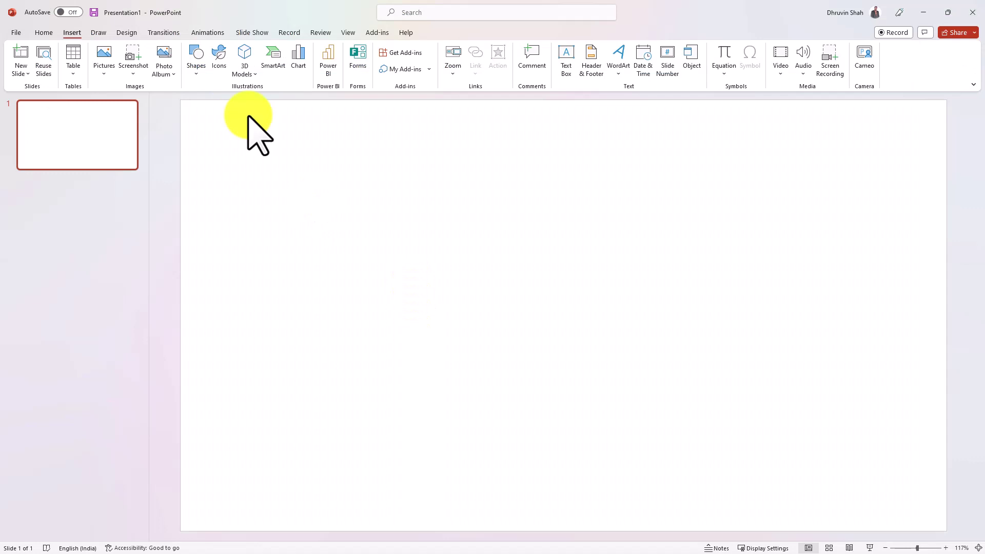
click(333, 71)
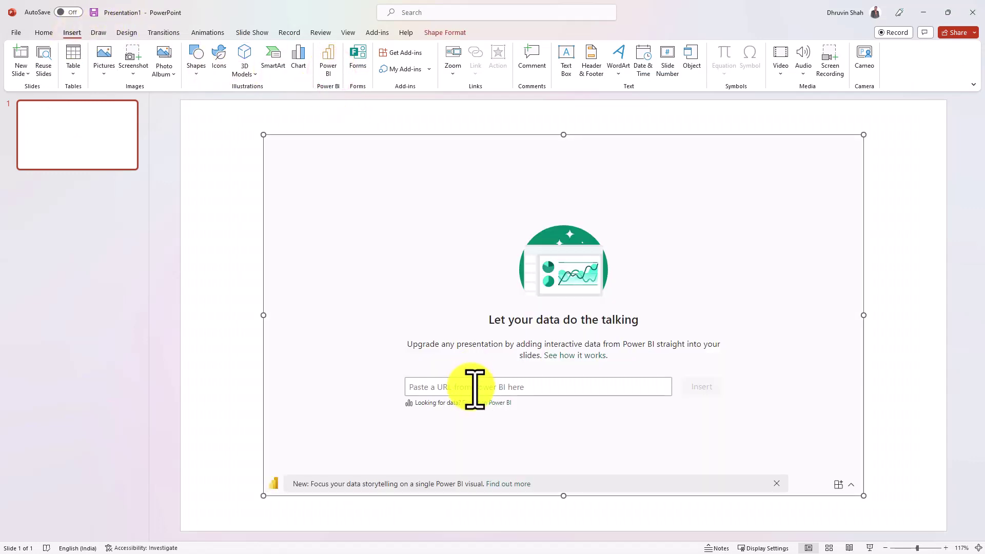
key(ctrl+v)
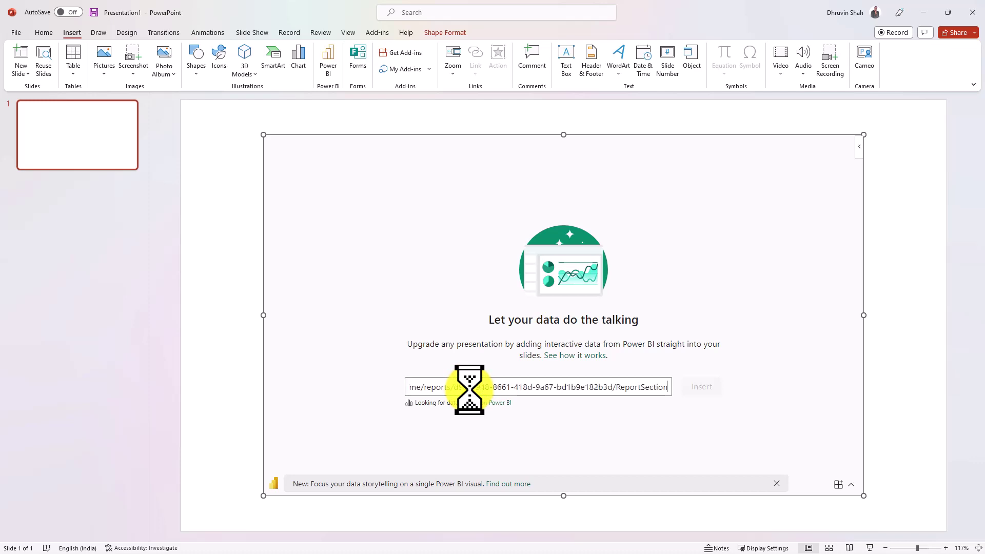
click(700, 387)
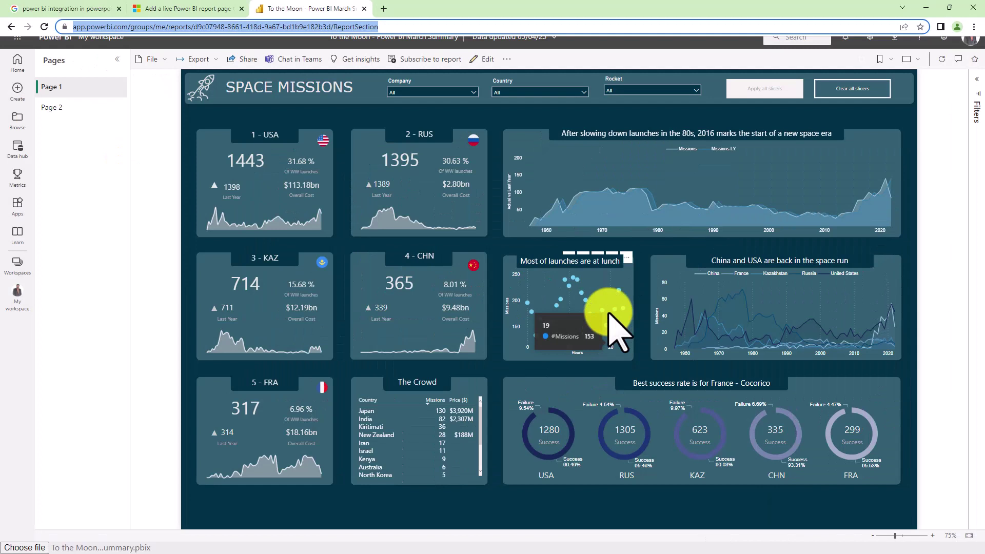
Get the Open in PowerPoint link for the launches-at-lunch scatter chart from its Share menu
mouse_move(625, 261)
click(625, 252)
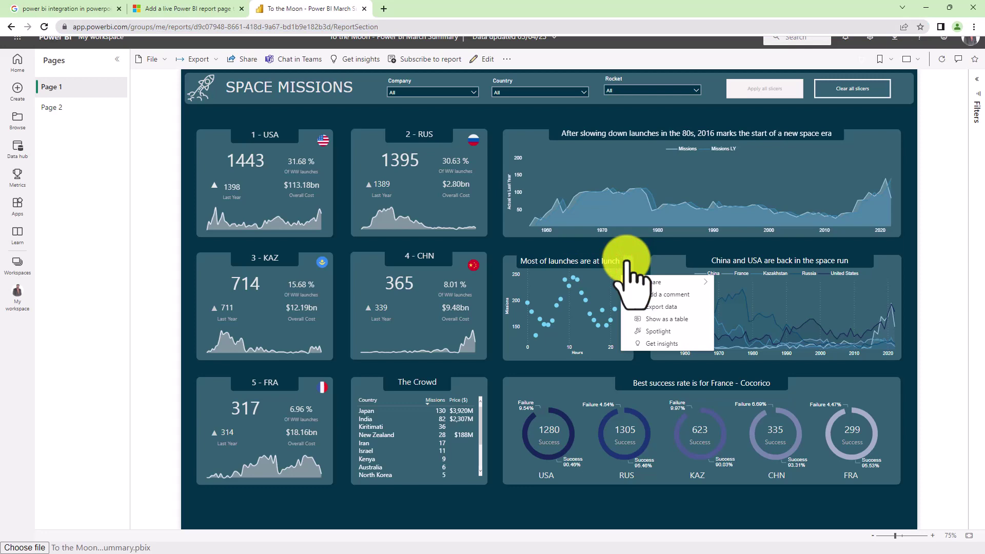
mouse_move(653, 281)
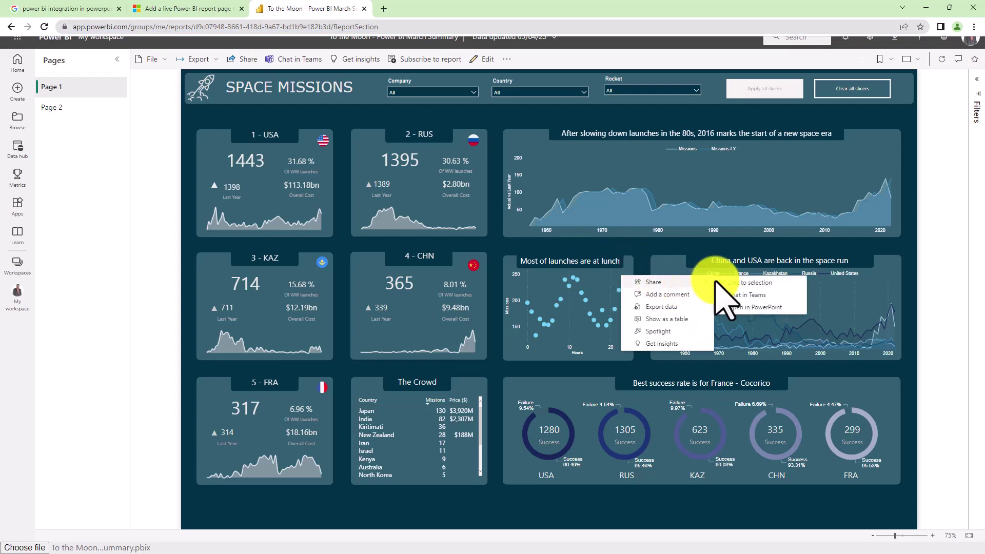
click(756, 309)
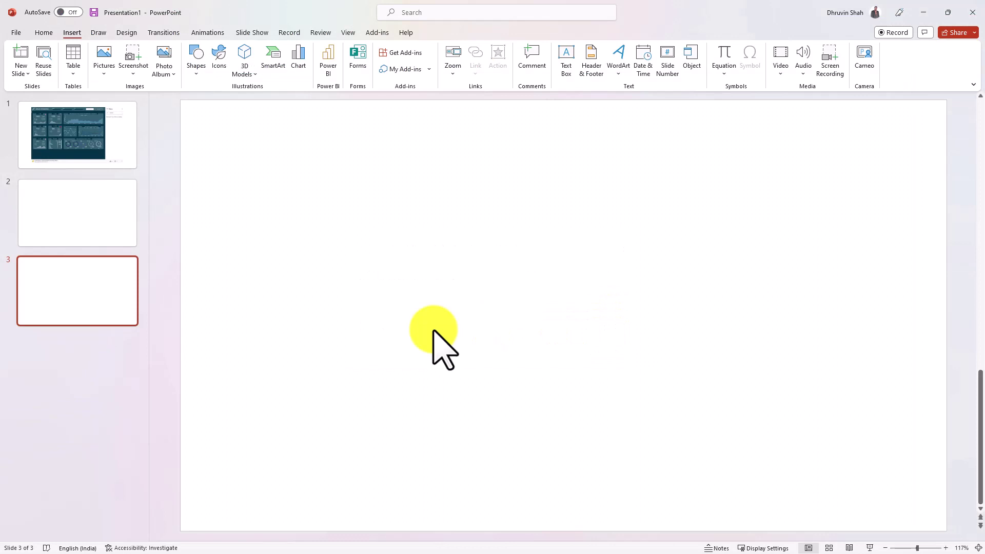
Embed the live Missions by Hour scatter visual on slide 3 from the pasted link
click(329, 66)
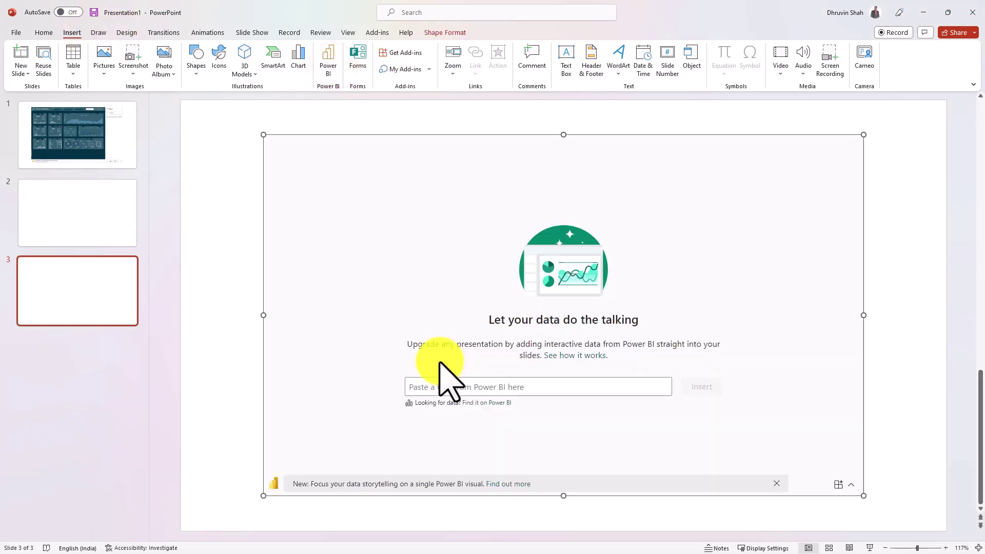
click(446, 387)
key(ctrl+v)
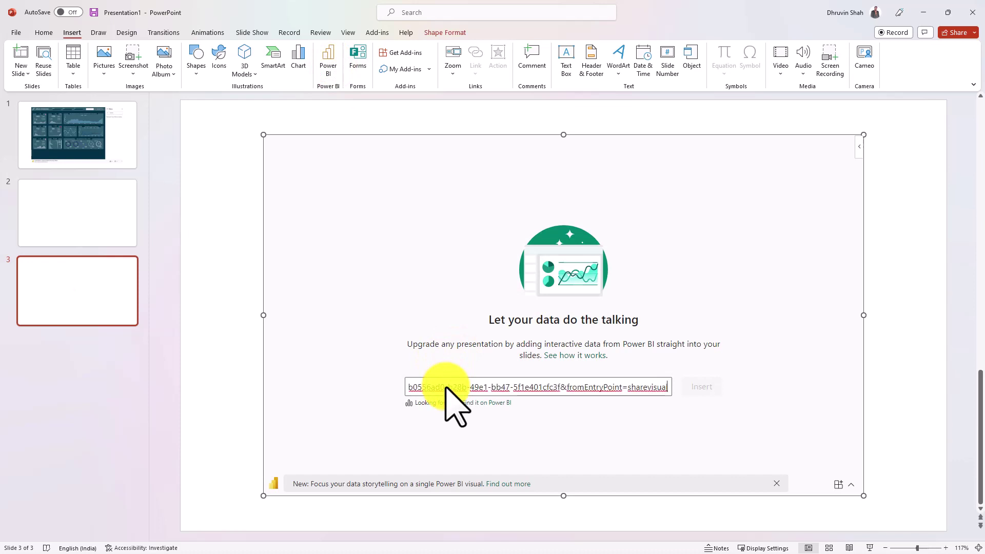
click(700, 386)
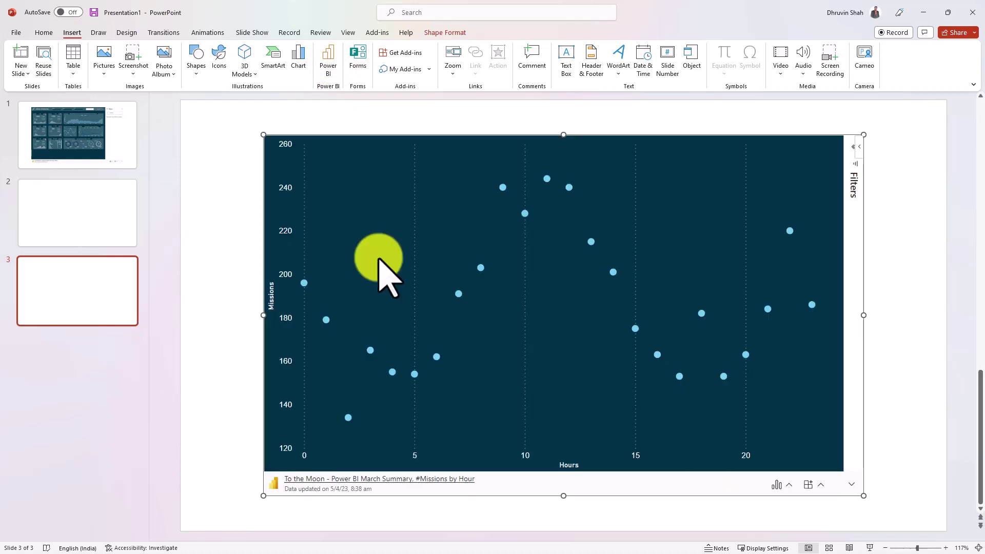
click(216, 311)
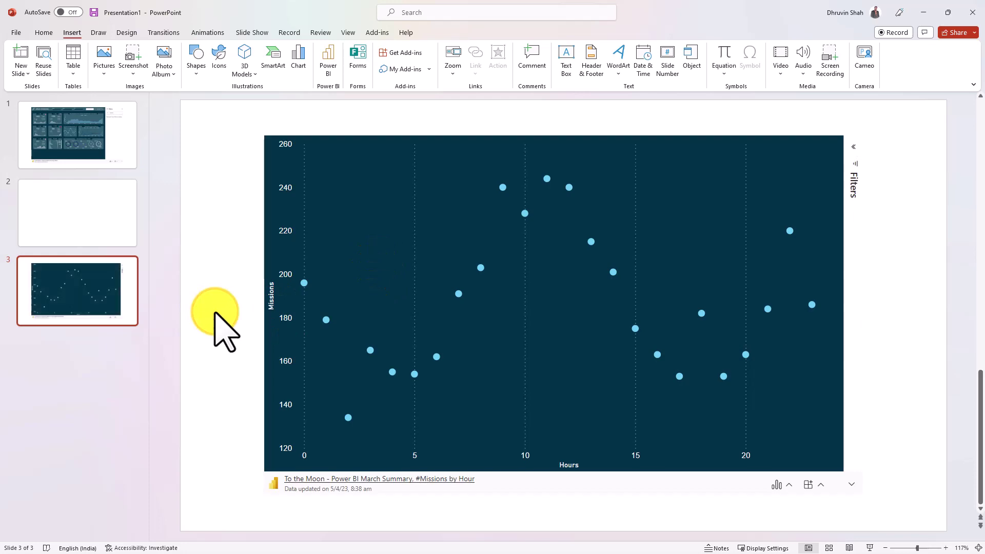